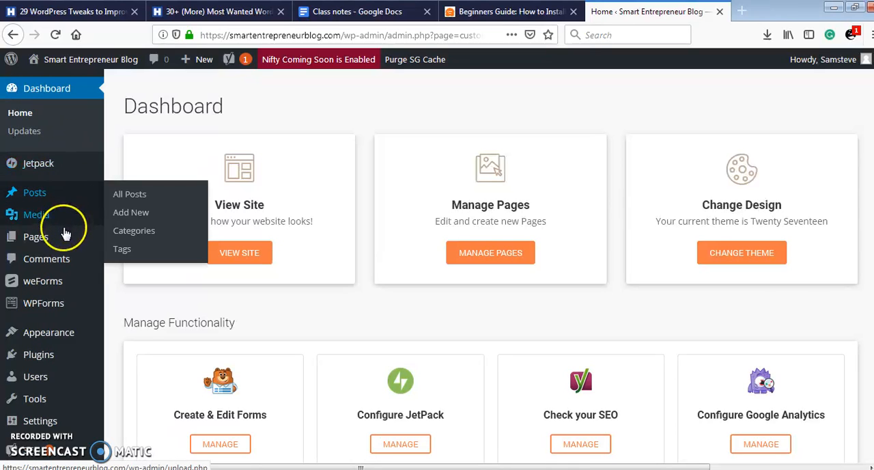
- Open the site's page of installed themes
mouse_move(70, 333)
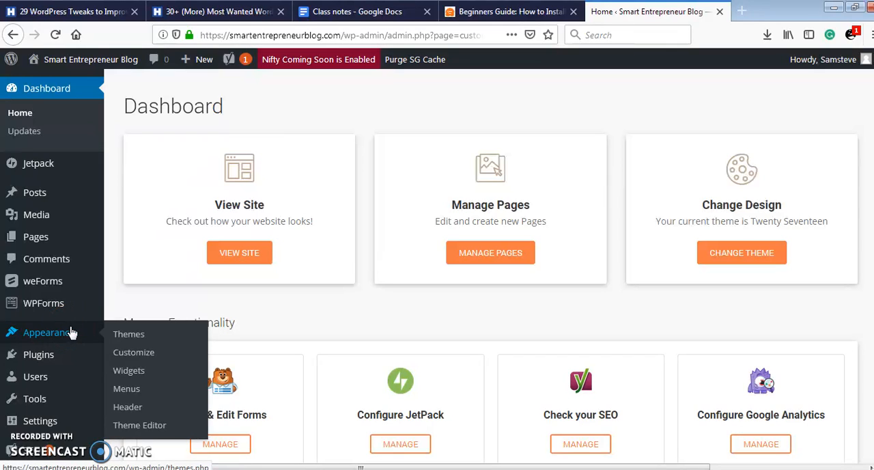
click(126, 335)
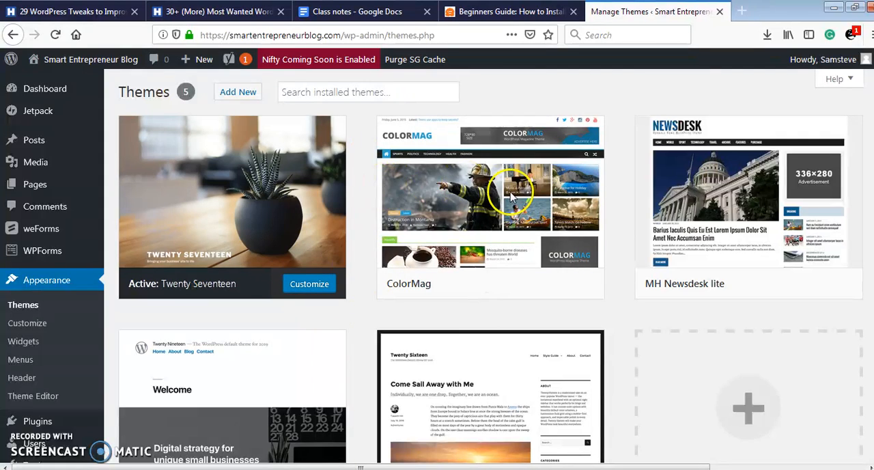
- Look over the installed themes, including ColorMag, MH Newsdesk lite, Twenty Nineteen and Twenty Sixteen
mouse_move(518, 252)
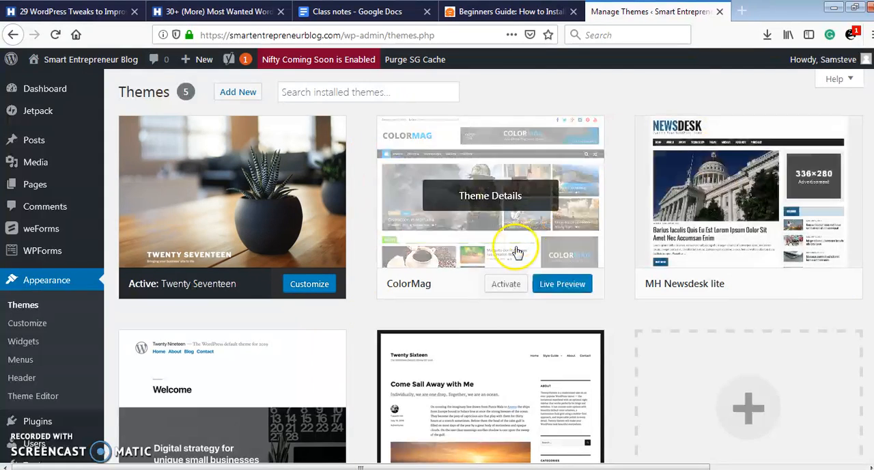
mouse_move(498, 380)
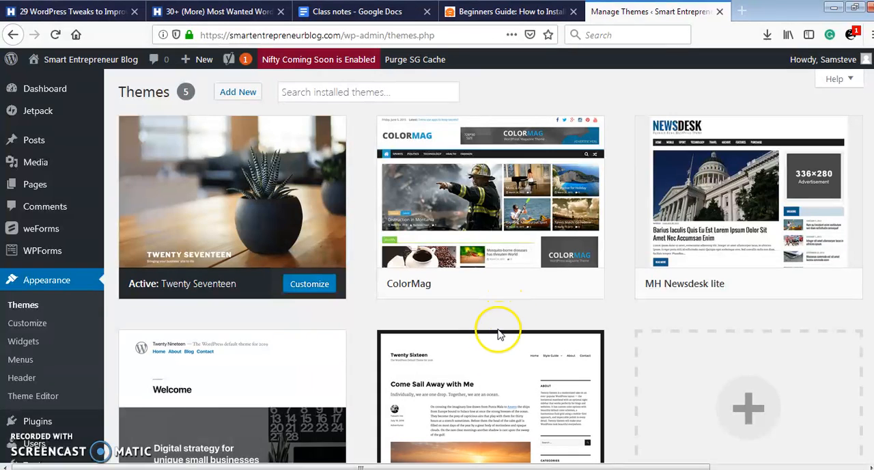
mouse_move(506, 271)
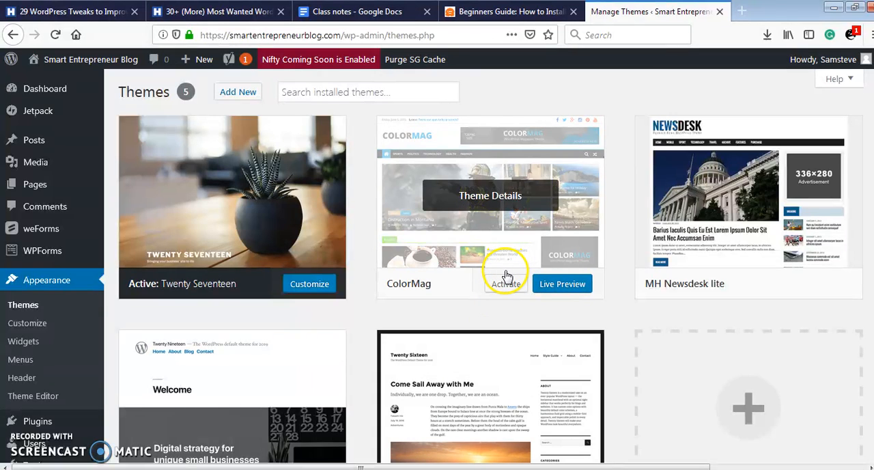
click(506, 292)
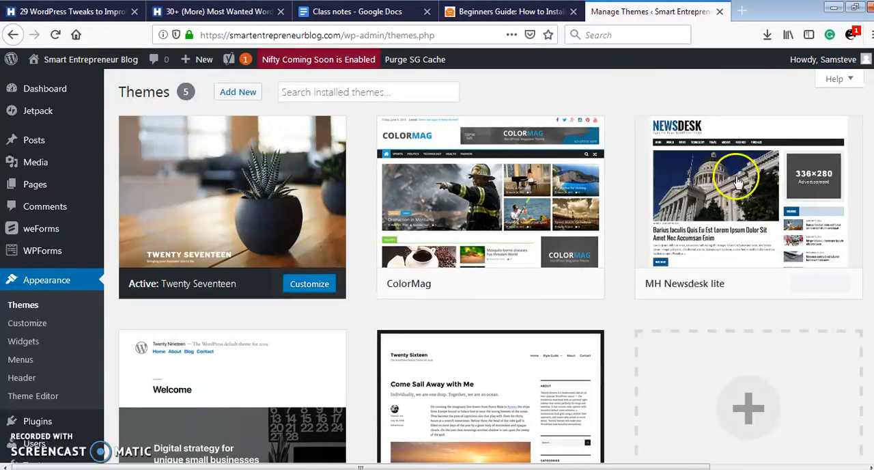
scroll(437, 266, down, 3)
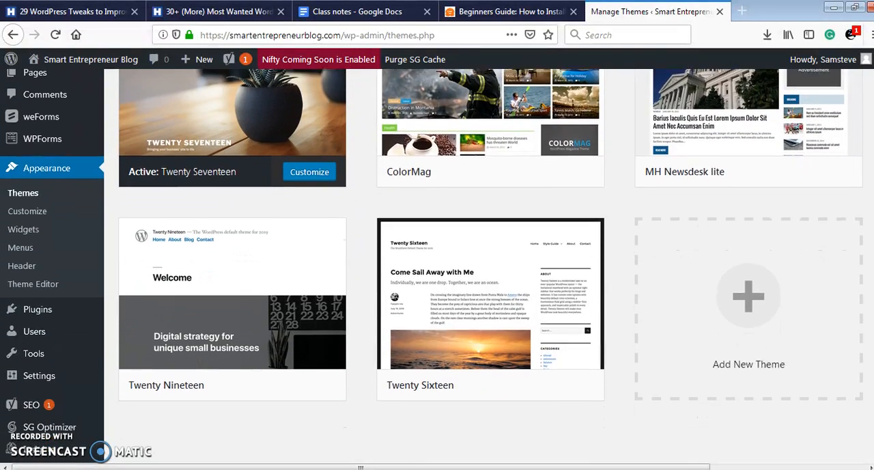
scroll(708, 242, up, 2)
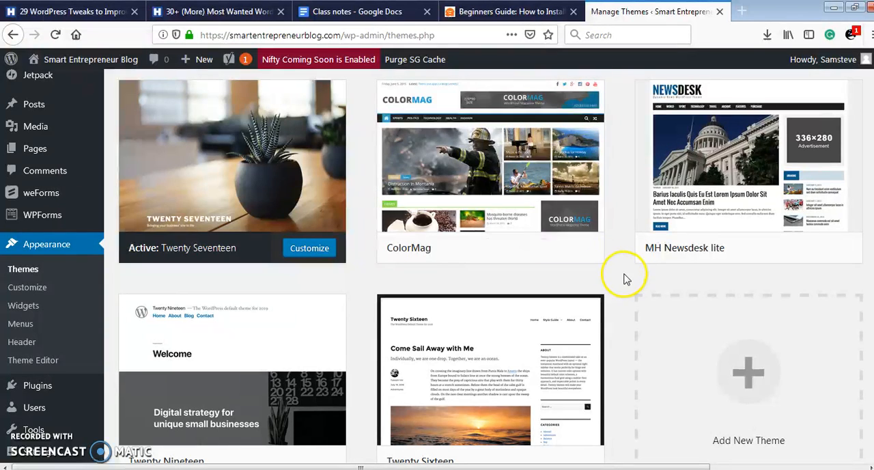
mouse_move(683, 263)
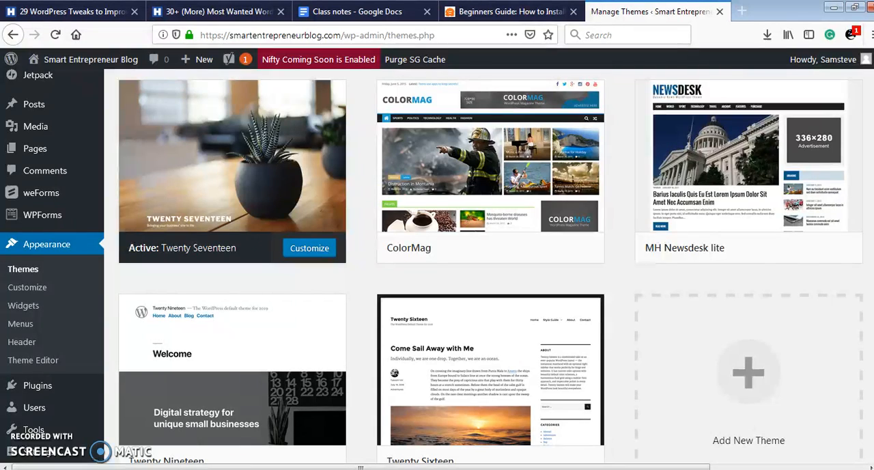
mouse_move(788, 250)
scroll(484, 267, up, 1)
scroll(483, 266, down, 1)
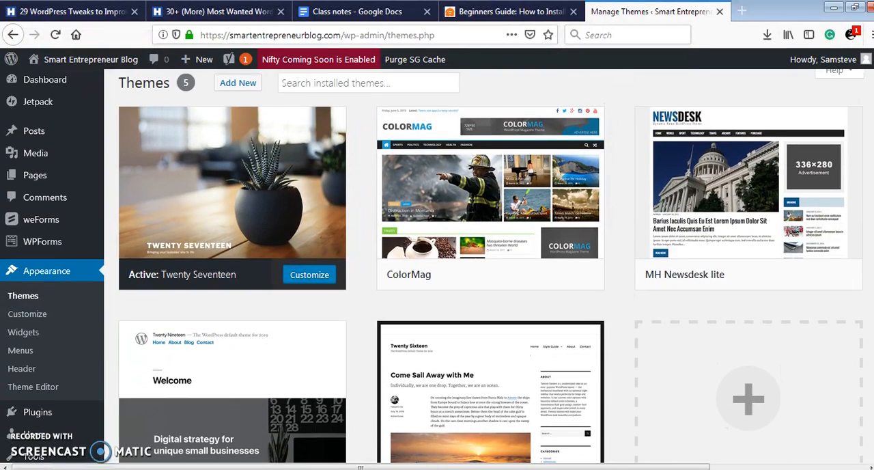
scroll(484, 266, down, 1)
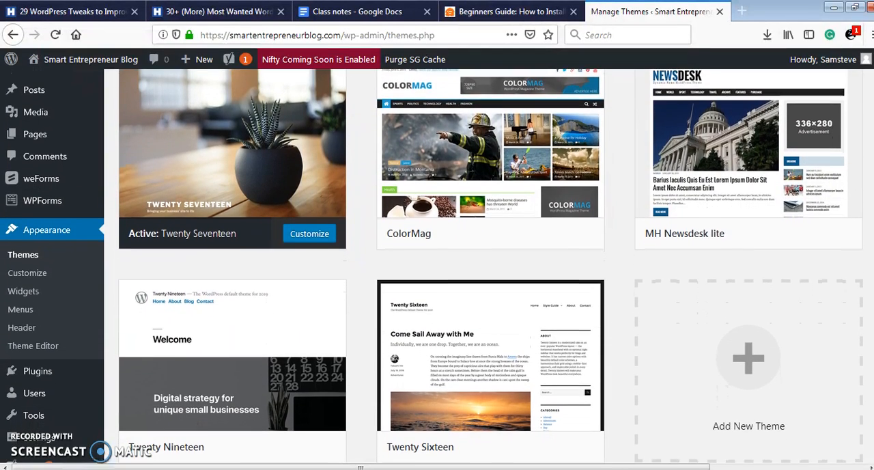
scroll(483, 267, down, 1)
scroll(483, 267, up, 2)
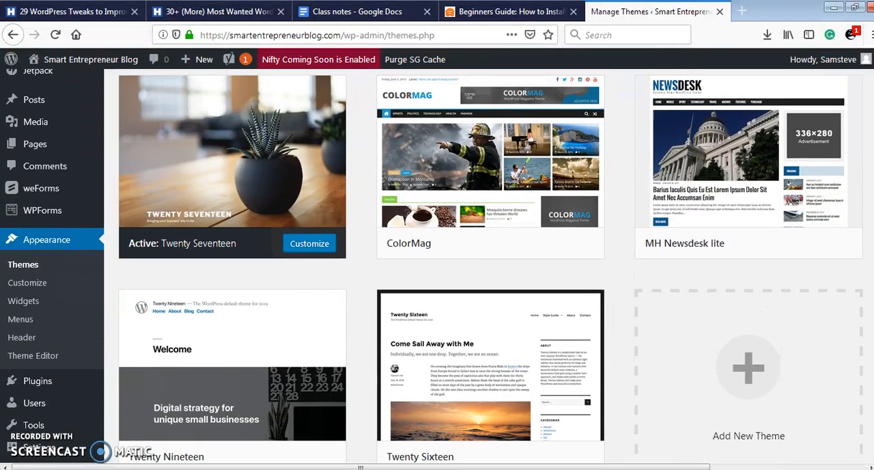
scroll(698, 321, up, 1)
mouse_move(581, 287)
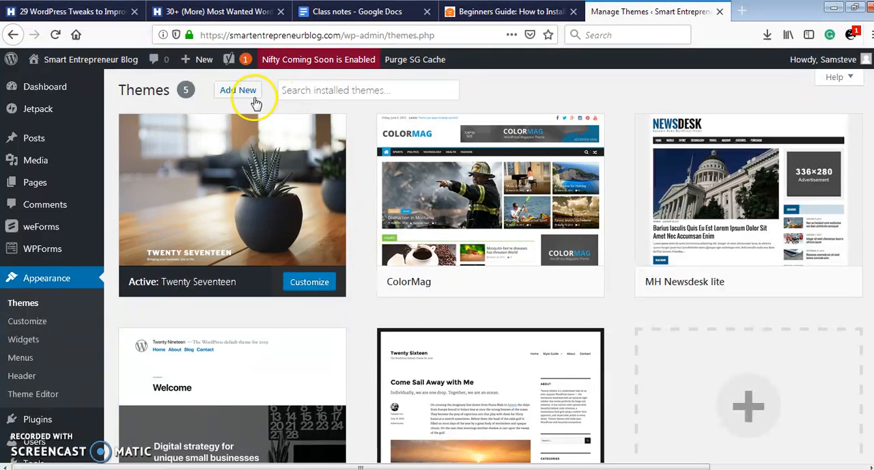
- Start adding a new theme and open the form for uploading a theme in .zip format
click(232, 93)
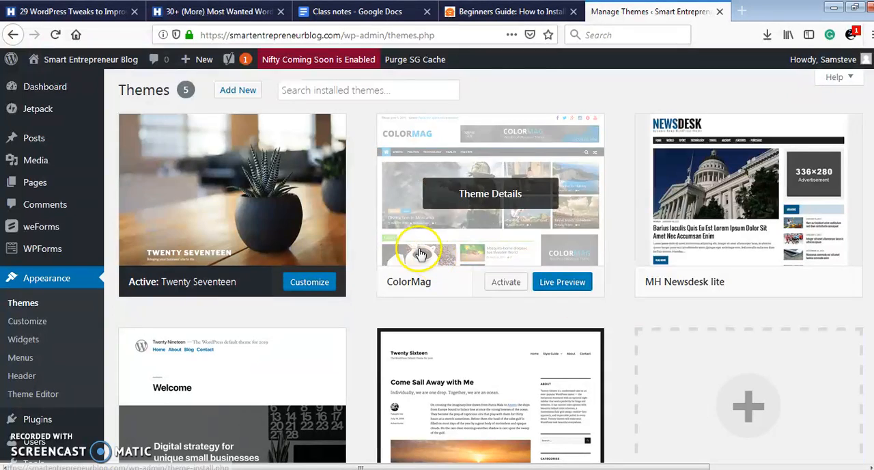
click(238, 94)
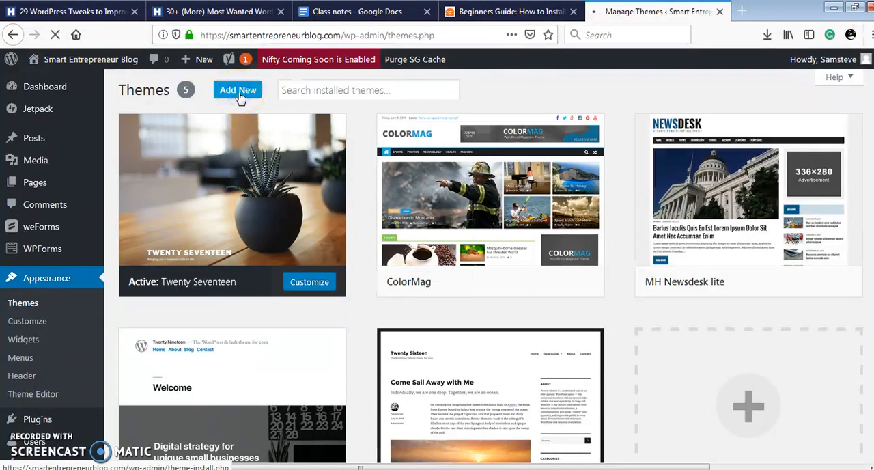
click(25, 313)
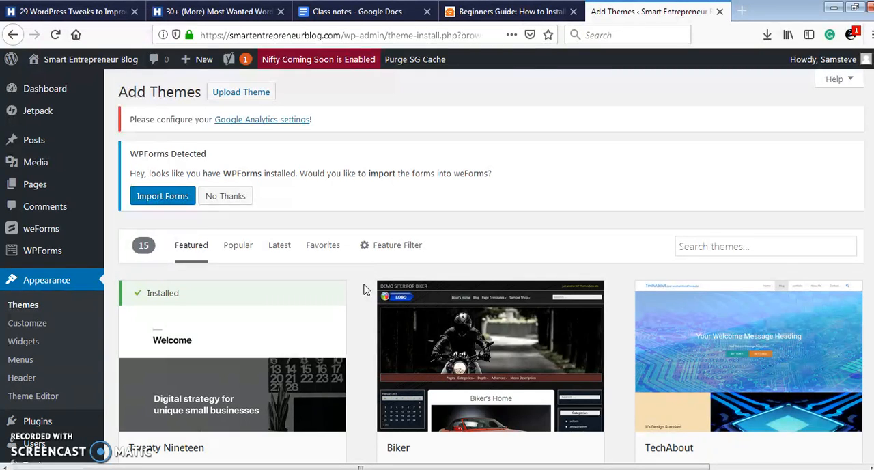
click(244, 92)
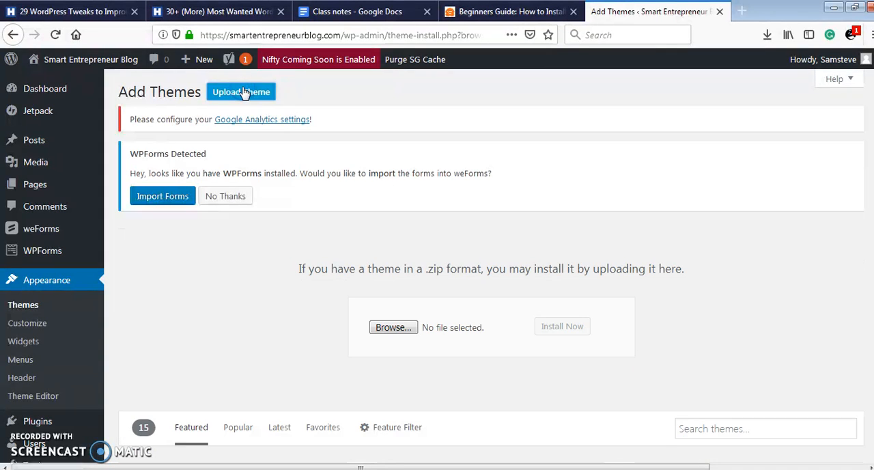
- Choose mh-magazine-lite.2.8.6.zip from the templates folder inside Downloads > smartentrepreneurblog_themes as the theme file to upload
click(403, 329)
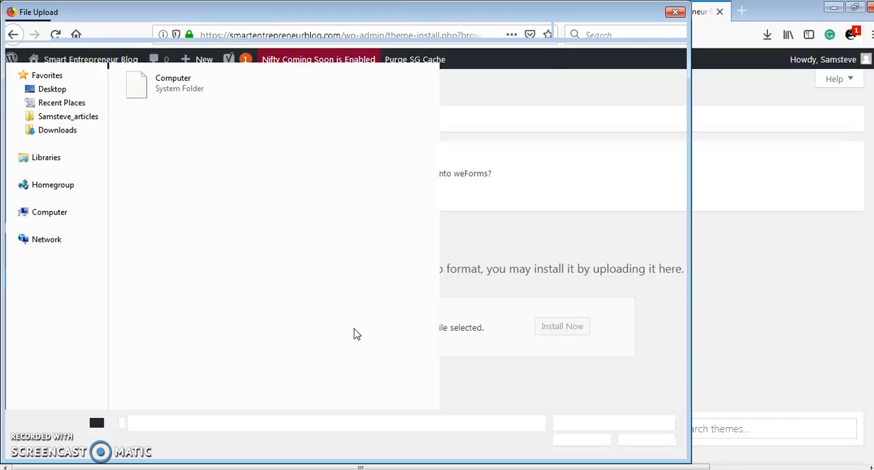
click(69, 129)
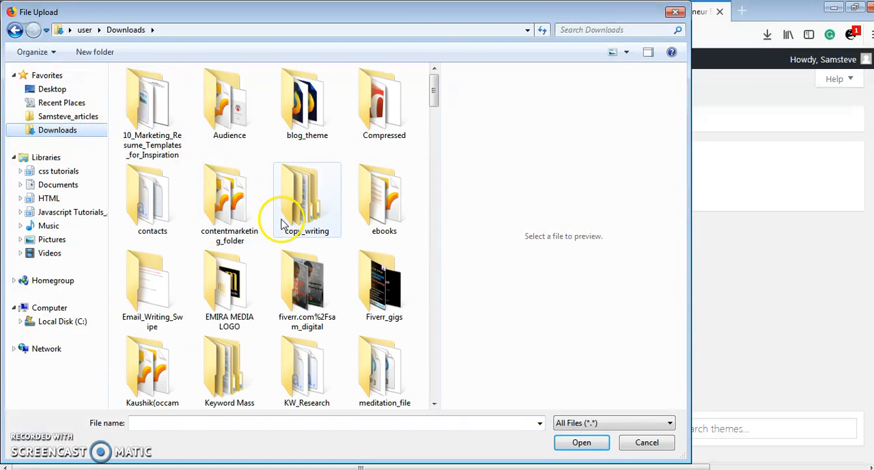
drag(435, 88, 434, 140)
click(254, 121)
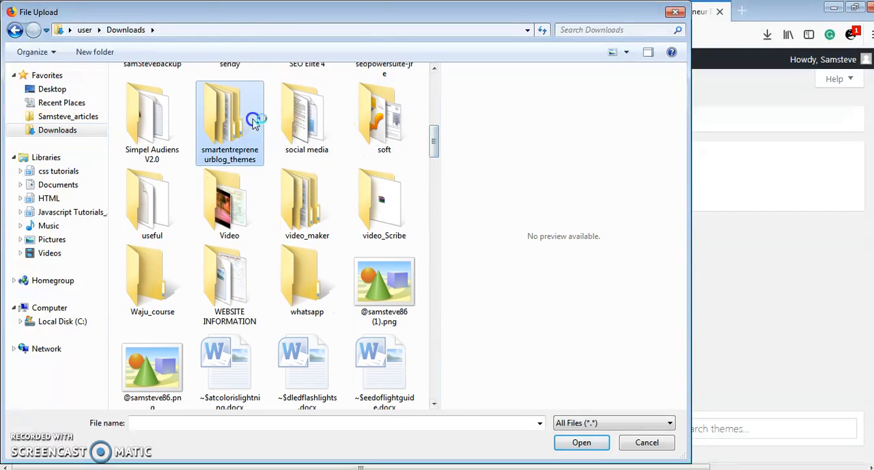
double_click(254, 122)
click(164, 90)
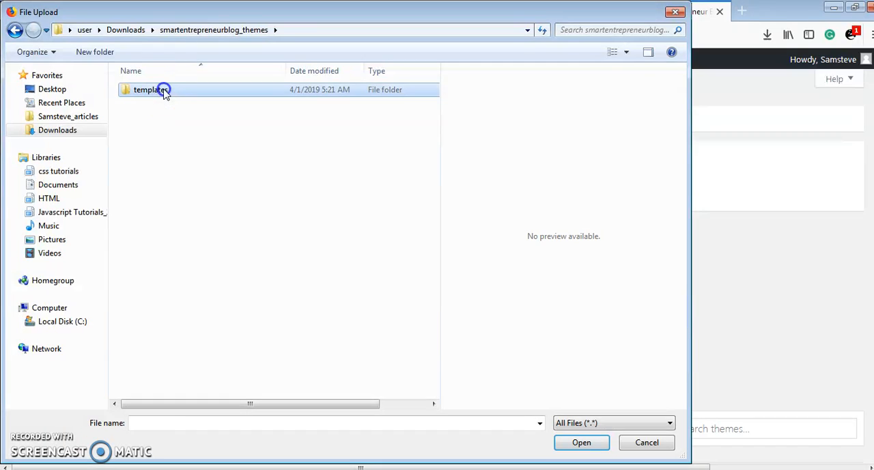
double_click(164, 90)
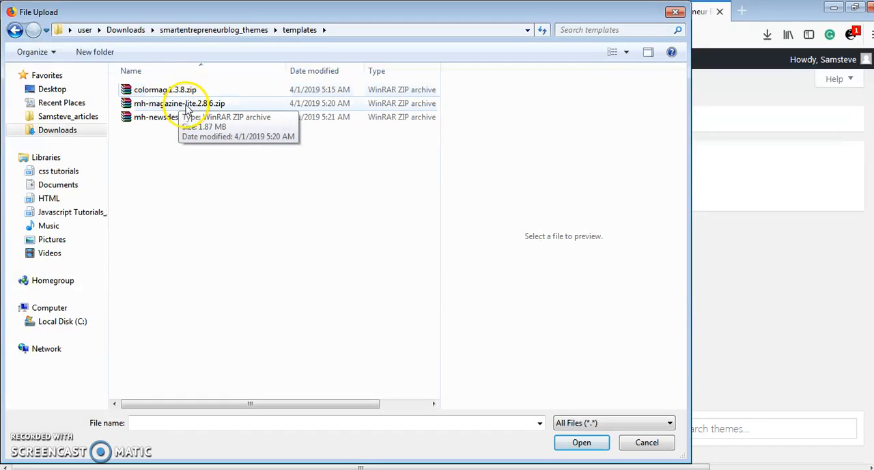
click(186, 104)
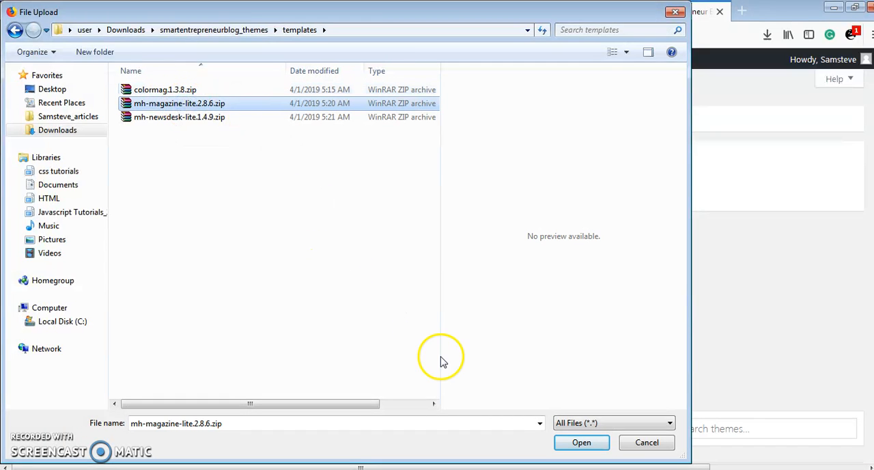
click(579, 443)
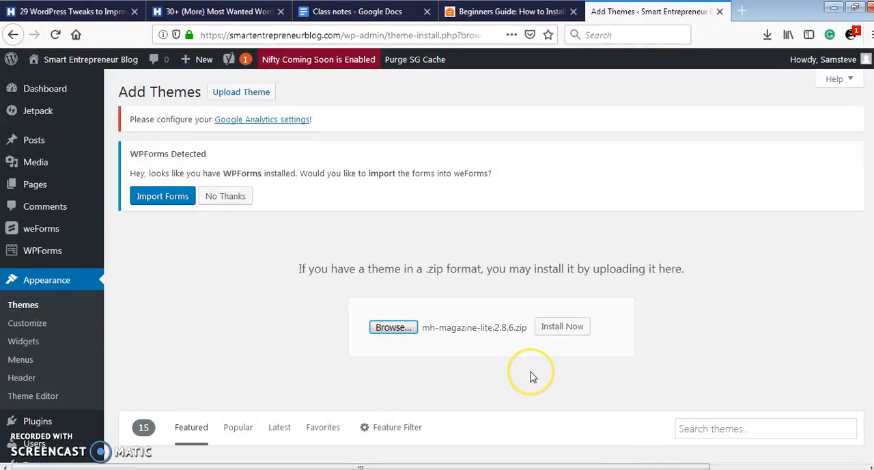
- Install the chosen theme archive and return to the themes page to view MH Magazine lite among the installed themes
click(564, 326)
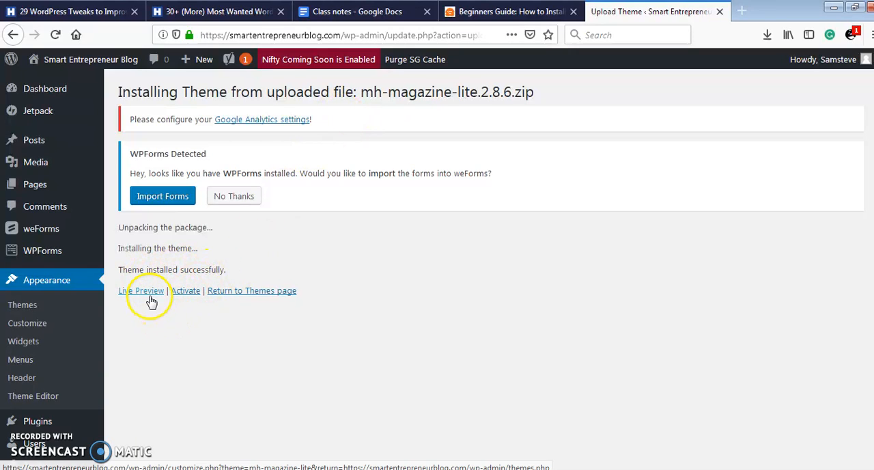
click(254, 291)
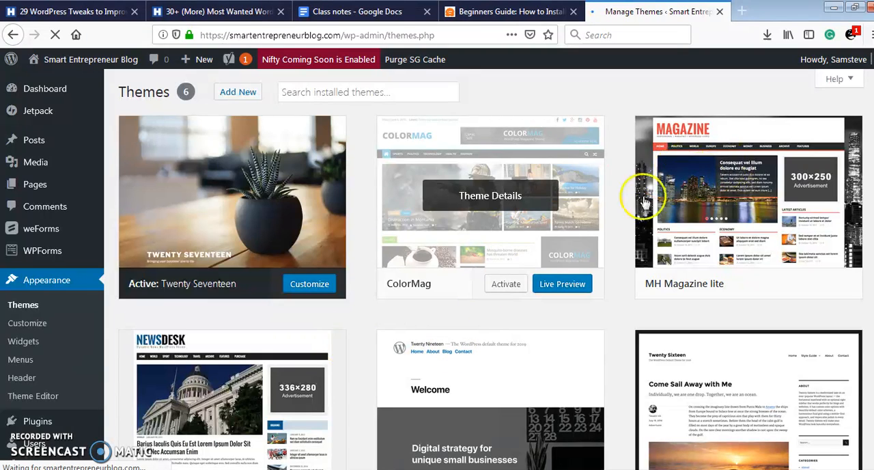
mouse_move(722, 171)
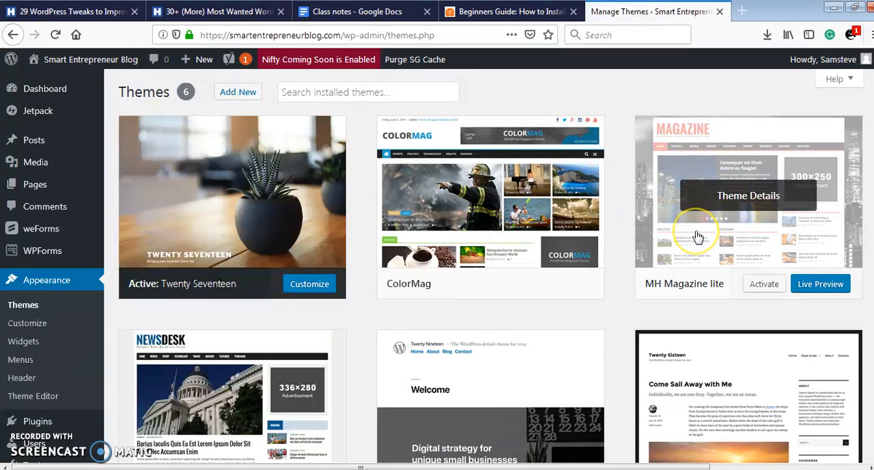
mouse_move(484, 276)
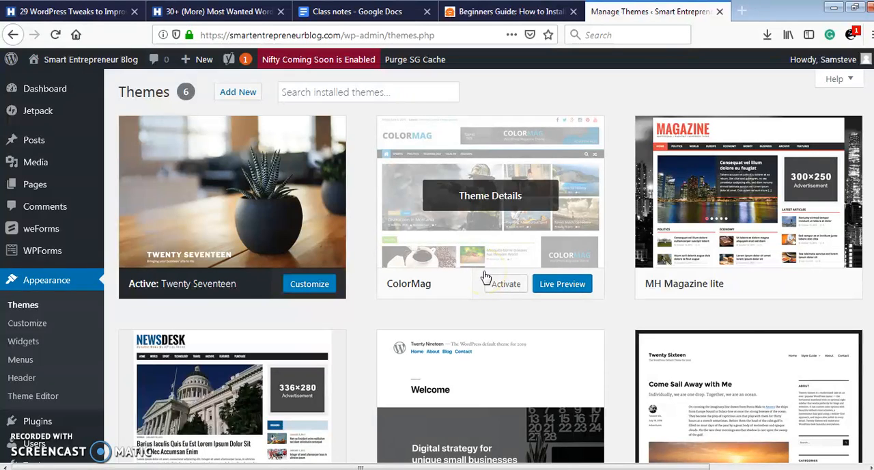
mouse_move(647, 222)
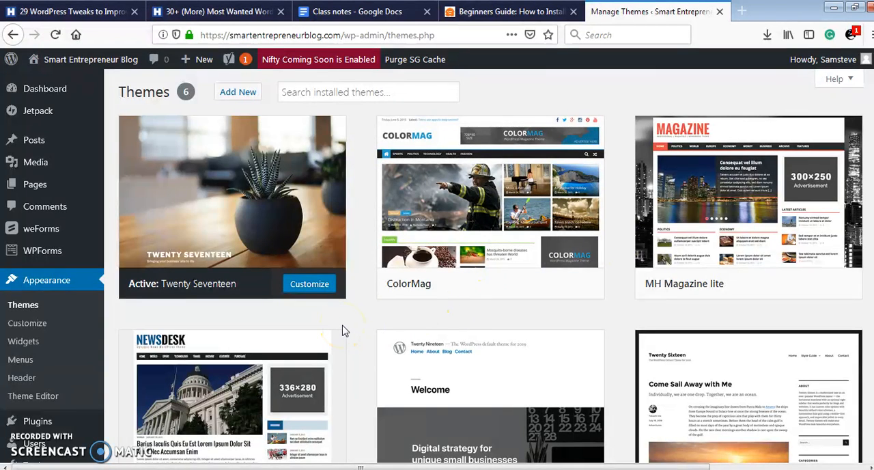
- Look through the featured themes available for adding to the site and switch the listing to popular themes
click(239, 92)
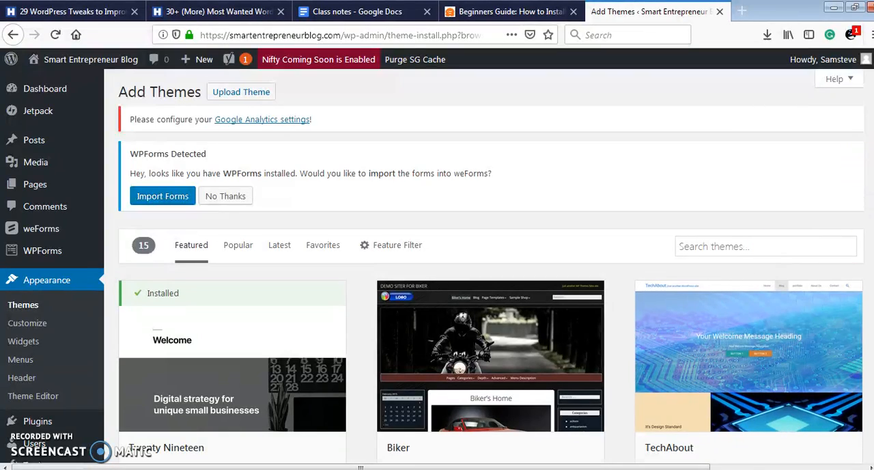
scroll(484, 264, down, 5)
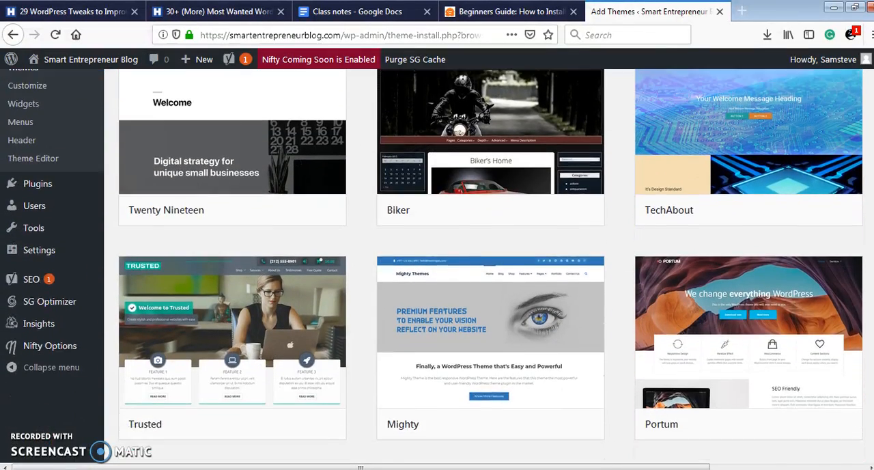
scroll(483, 264, down, 4)
scroll(483, 264, down, 4)
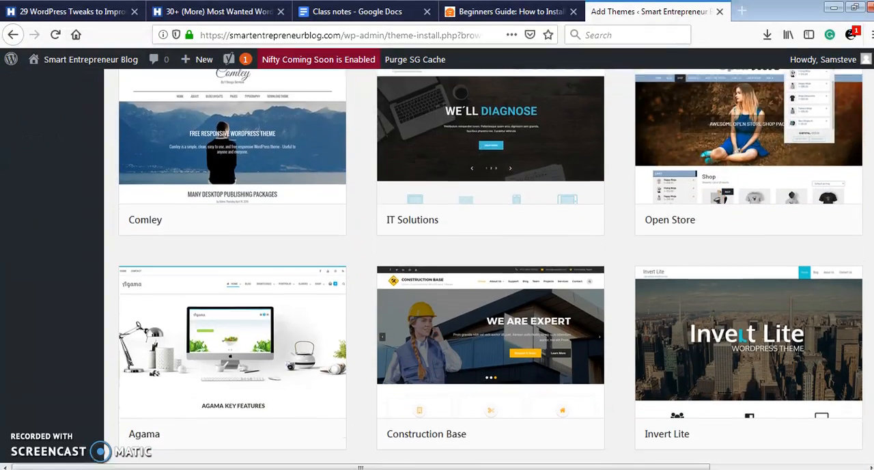
scroll(484, 265, down, 3)
scroll(491, 266, down, 3)
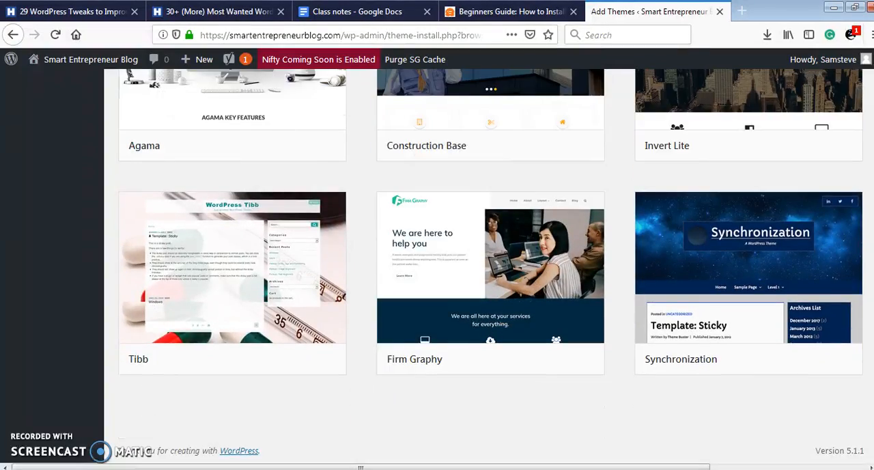
drag(872, 399, 871, 75)
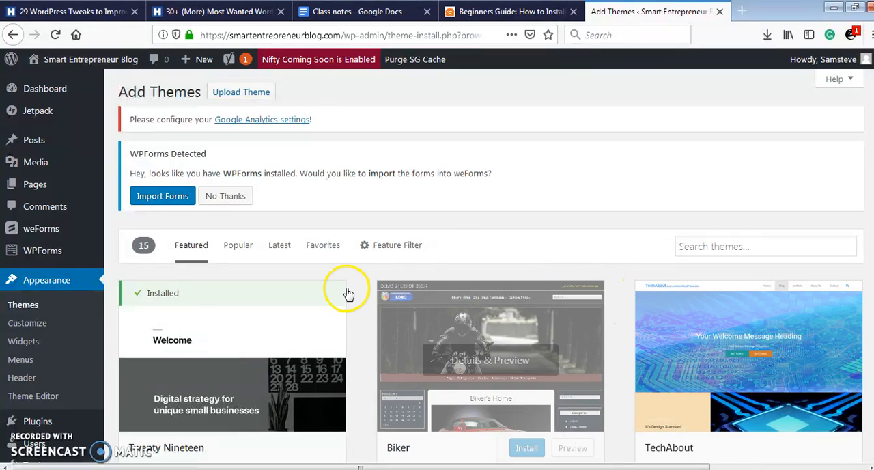
click(238, 248)
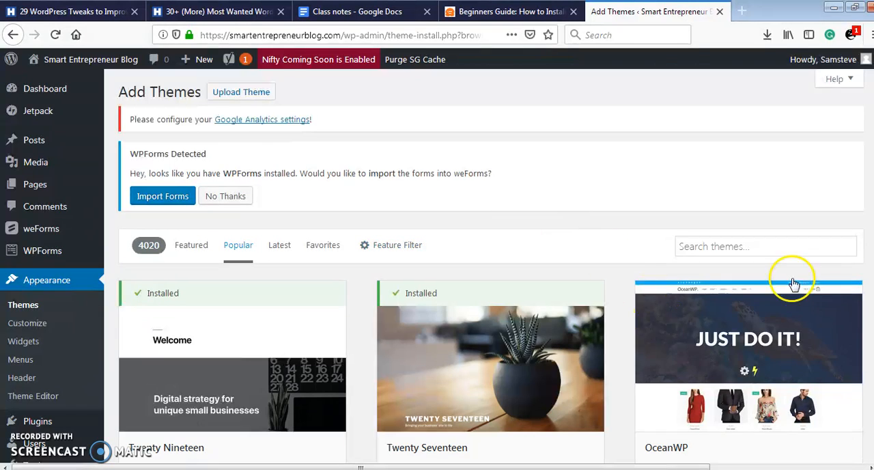
- Look through the popular themes available for adding to the site
scroll(484, 266, down, 10)
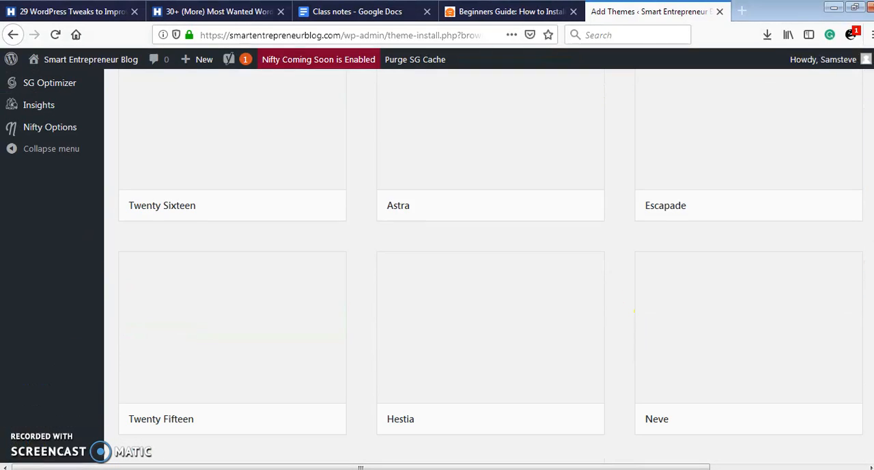
scroll(484, 266, down, 2)
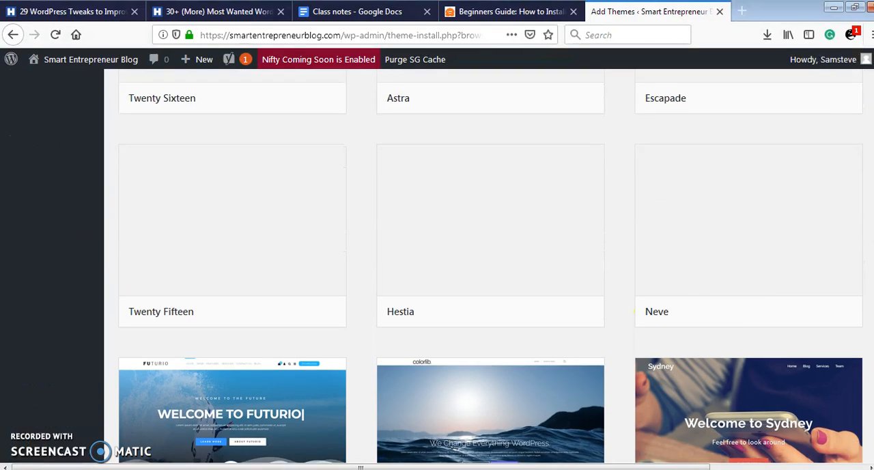
scroll(484, 266, up, 4)
scroll(484, 266, up, 2)
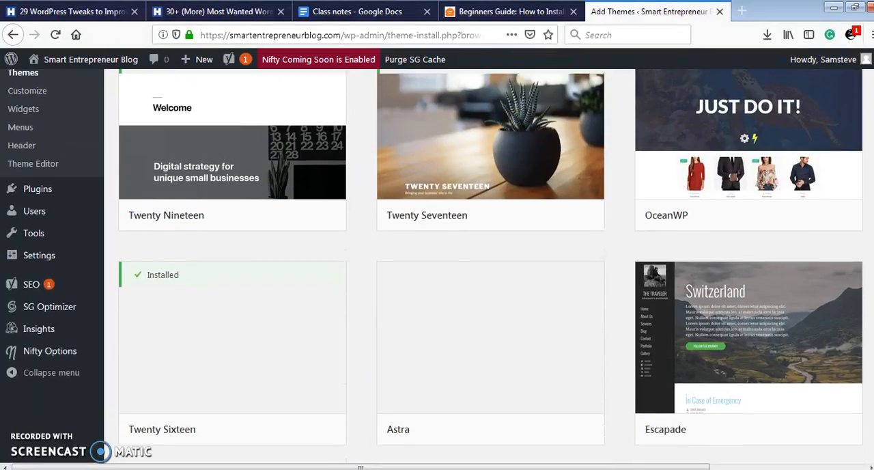
scroll(484, 266, down, 2)
scroll(485, 266, down, 6)
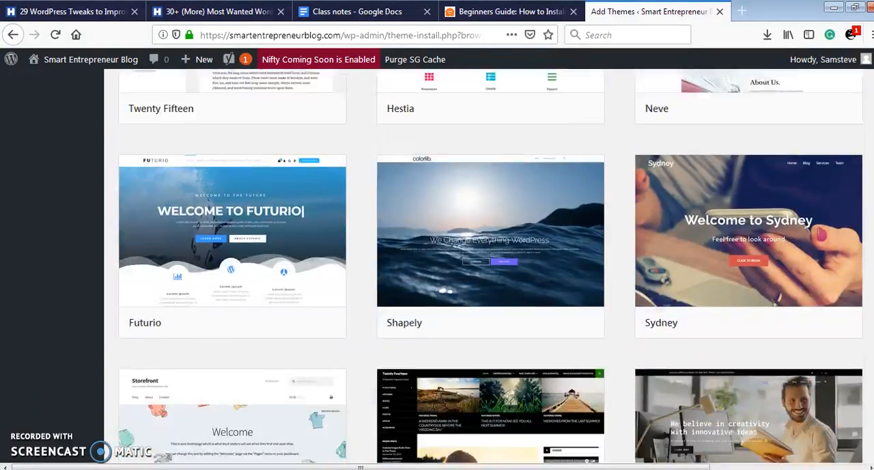
scroll(484, 267, up, 8)
scroll(484, 267, up, 4)
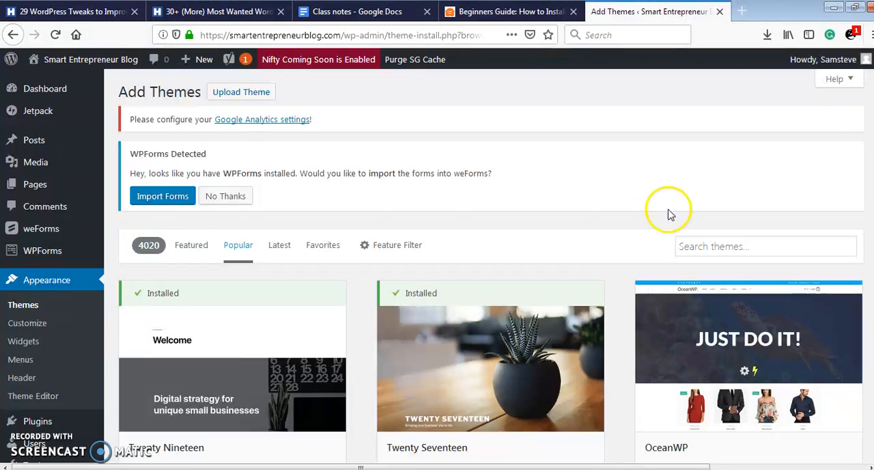
- Open the feature filter for themes and select Blog as the subject
click(408, 251)
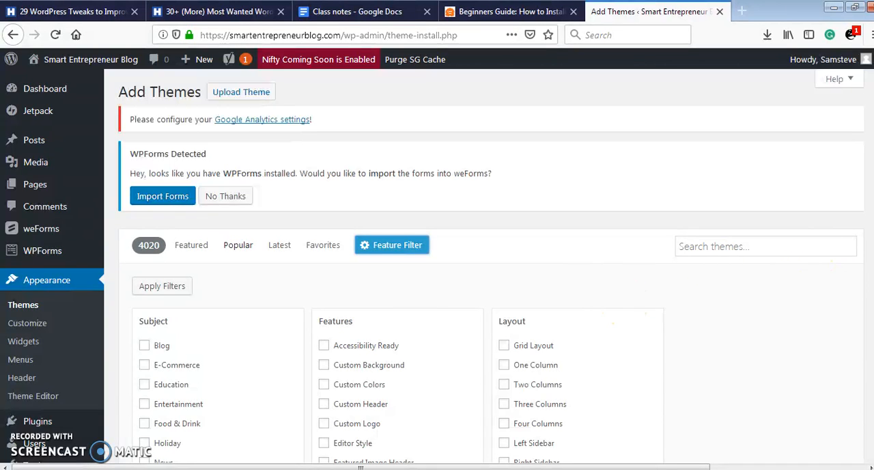
scroll(644, 313, down, 3)
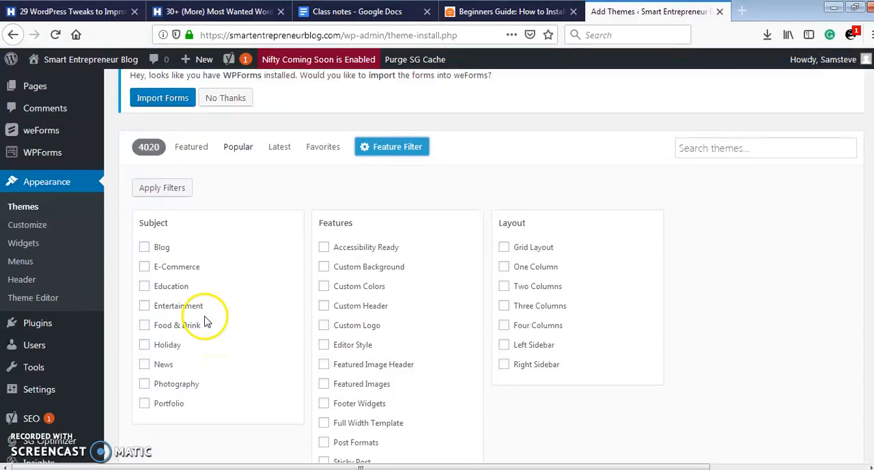
click(145, 250)
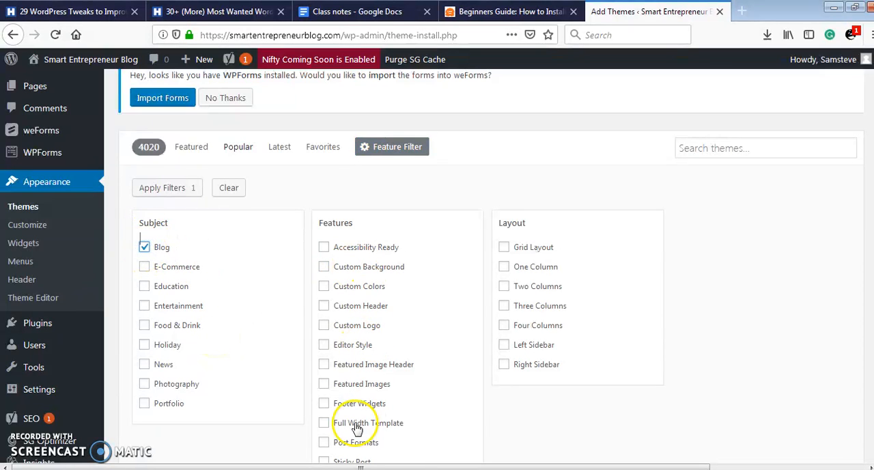
- Add the features Accessibility Ready, Custom Colors, Custom Header, Custom Logo, Editor Style, Featured Image Header, Featured Images and Footer Widgets to the theme filter
click(325, 249)
click(325, 288)
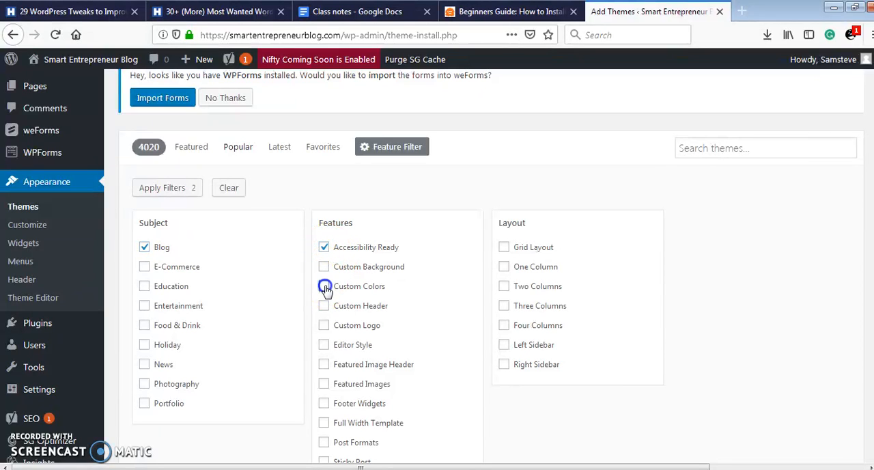
click(323, 307)
click(324, 326)
click(325, 347)
click(323, 365)
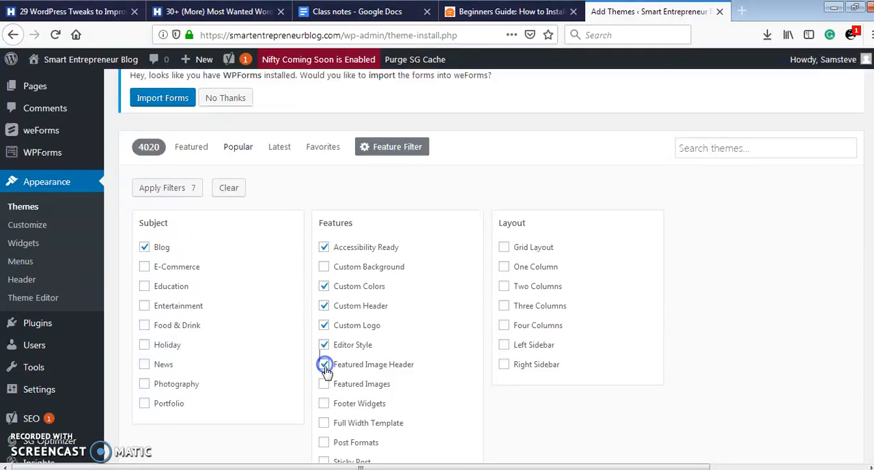
click(324, 384)
click(324, 403)
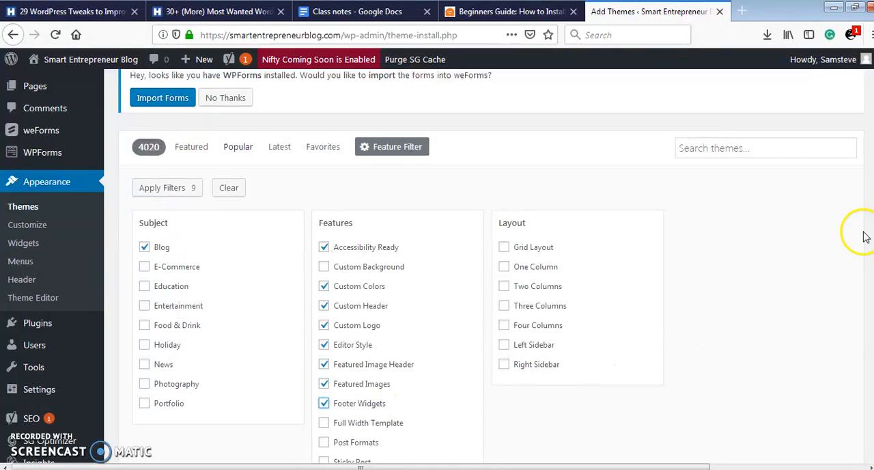
- Also include the features Theme Options, Sticky Post, Post Formats and Full Width Template in the theme filter
scroll(864, 235, down, 3)
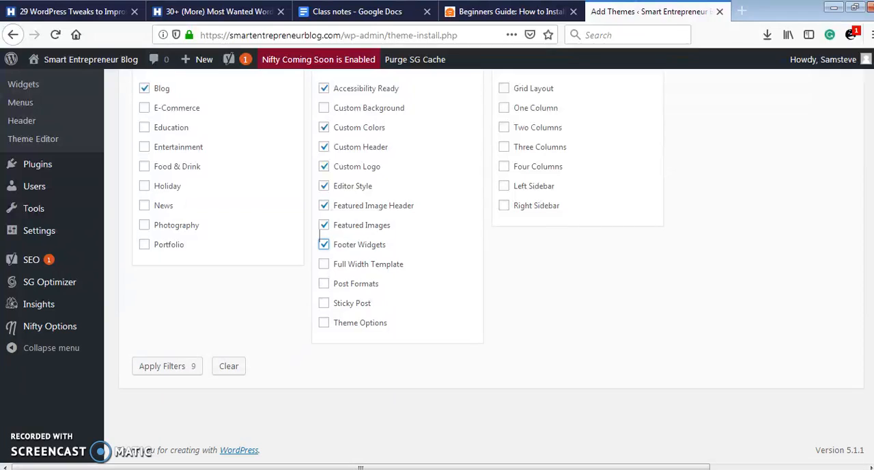
click(324, 323)
click(323, 304)
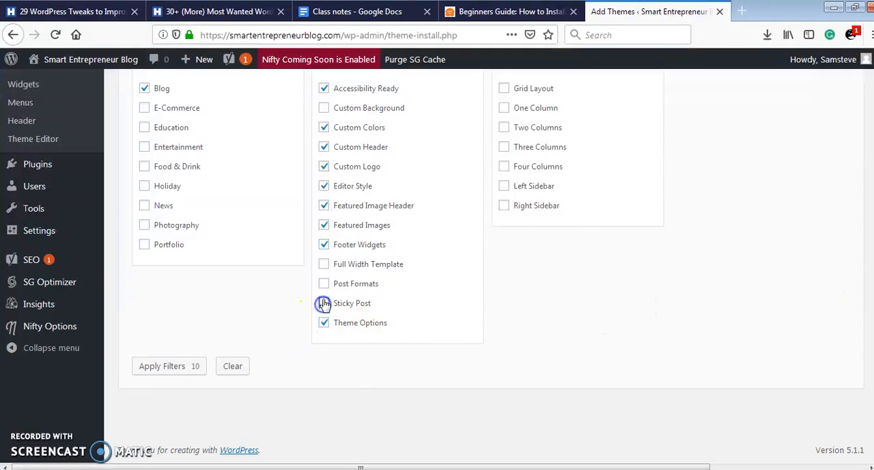
click(324, 283)
click(324, 264)
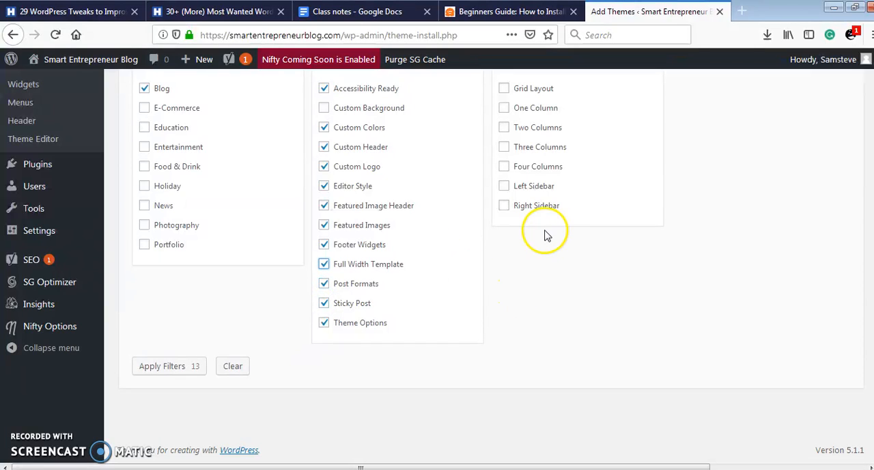
- Select Two Columns, Left Sidebar and Grid Layout as the layout criteria of the theme filter
click(505, 129)
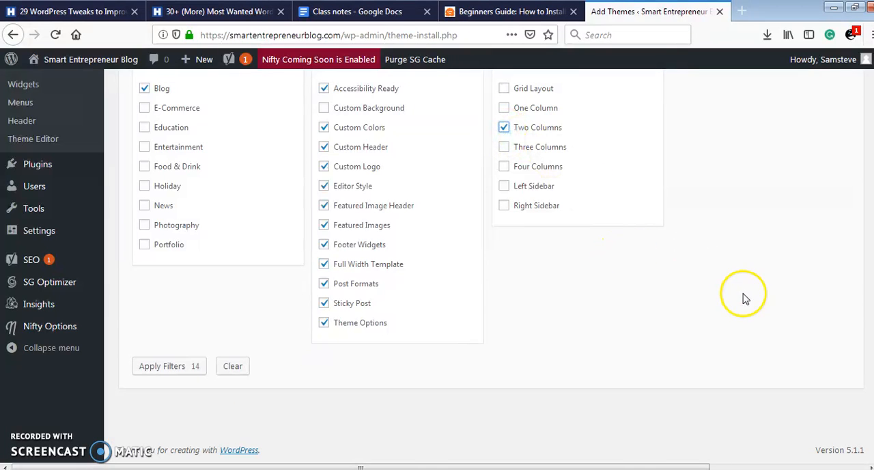
scroll(636, 341, up, 3)
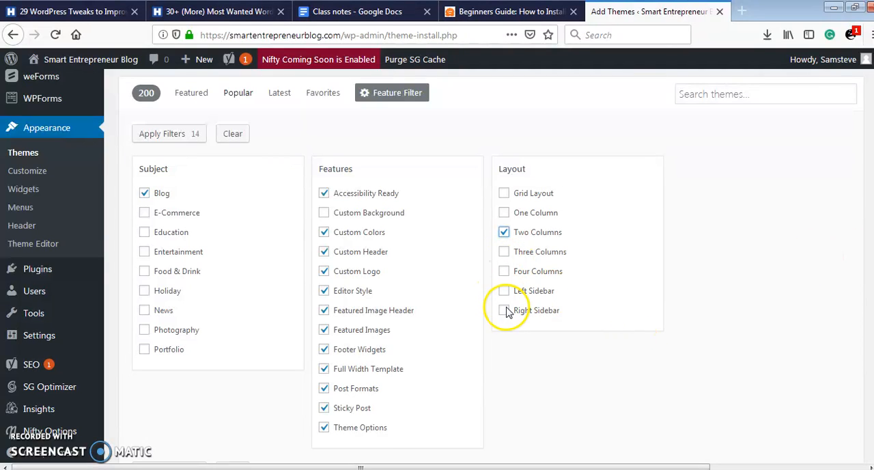
click(505, 294)
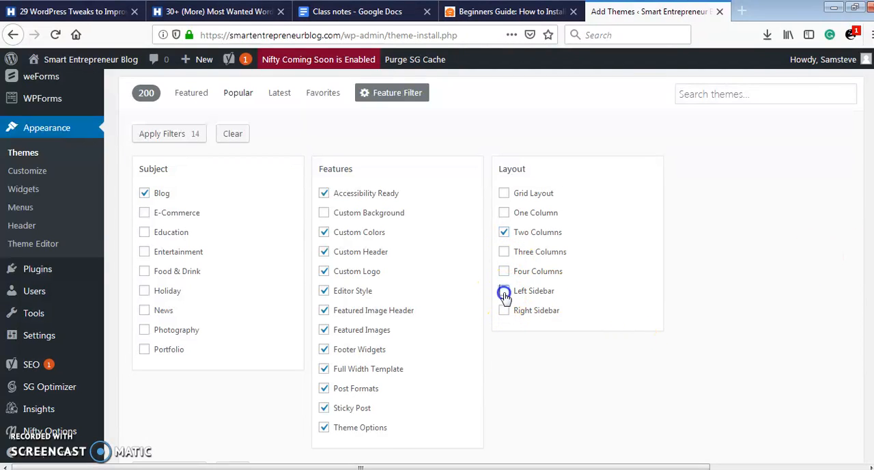
click(505, 194)
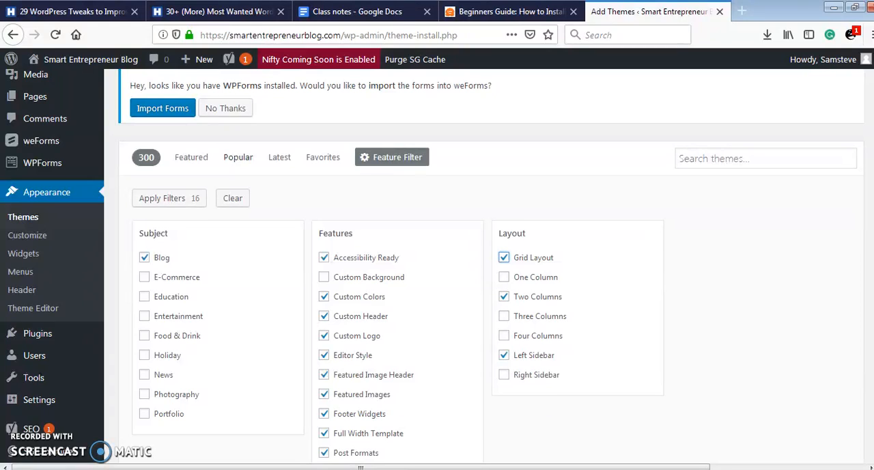
- Apply the selected subject, feature and layout filters and look over the matching themes
scroll(478, 273, down, 5)
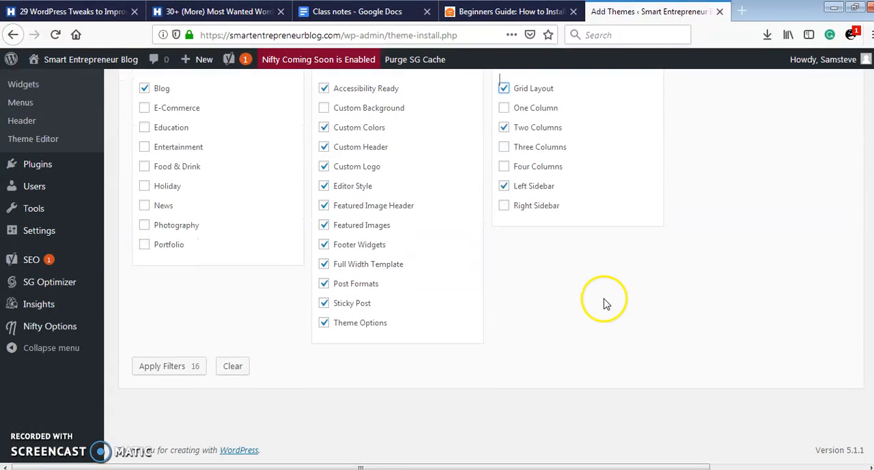
click(176, 369)
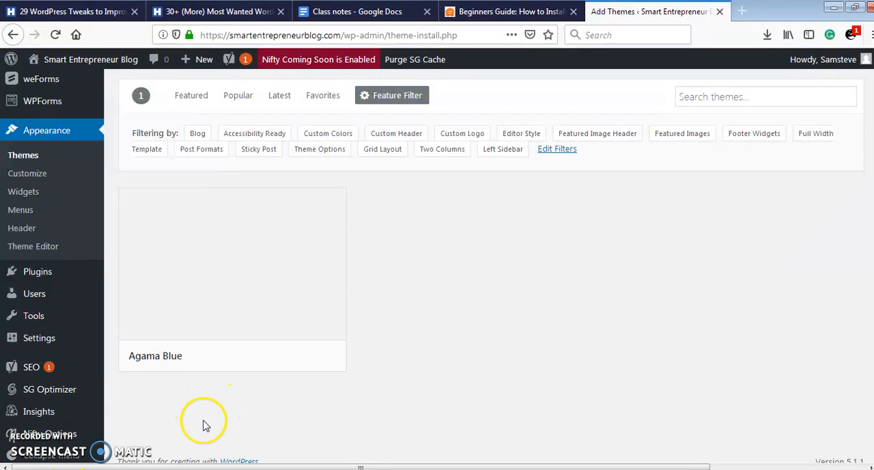
mouse_move(234, 301)
scroll(484, 266, up, 3)
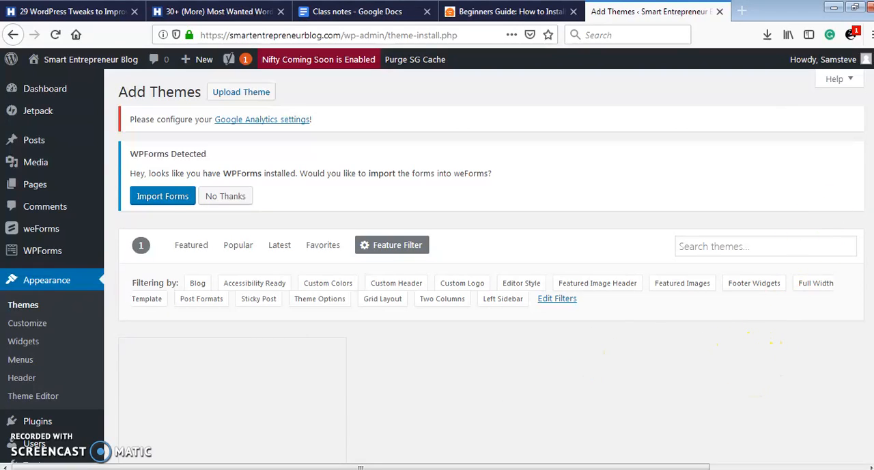
scroll(484, 266, down, 3)
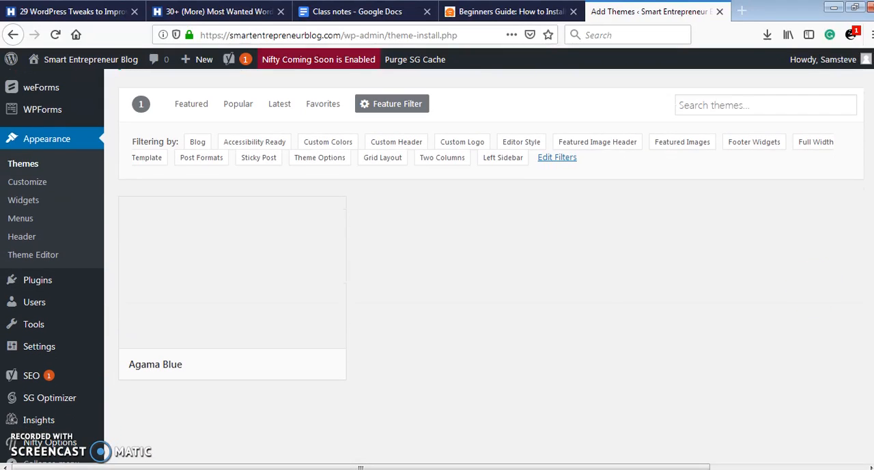
mouse_move(289, 308)
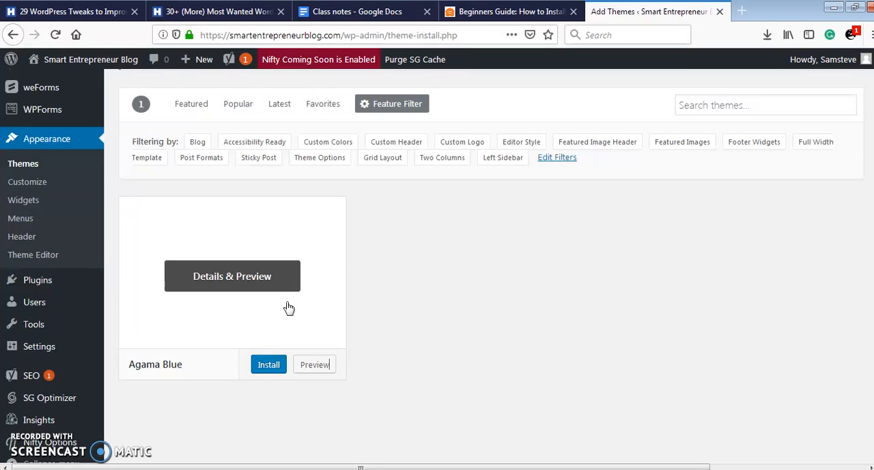
click(195, 419)
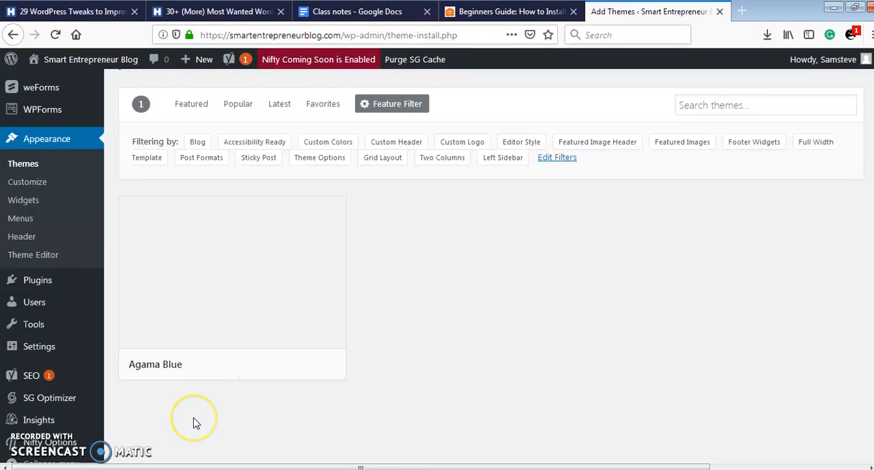